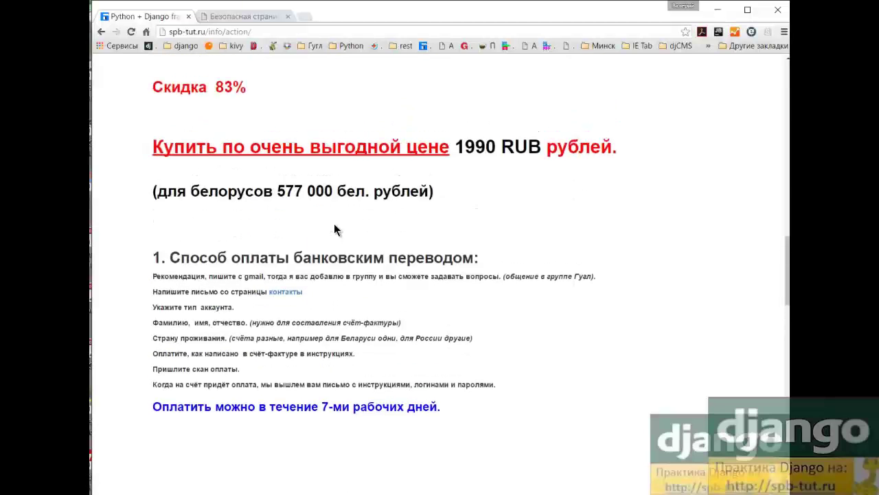
Show the bePaid secure payment page for the 1,990.00 ₽ SPB-TUT Expert plan and look over the form
{"action": "left_click", "coordinate": [240, 18]}
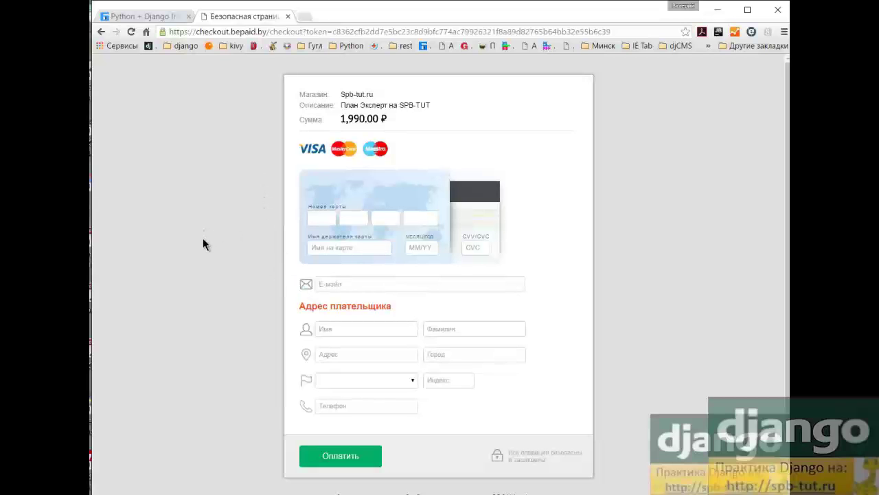
{"action": "scroll", "coordinate": [204, 242], "scroll_direction": "down", "scroll_amount": 1}
{"action": "scroll", "coordinate": [199, 254], "scroll_direction": "up", "scroll_amount": 1}
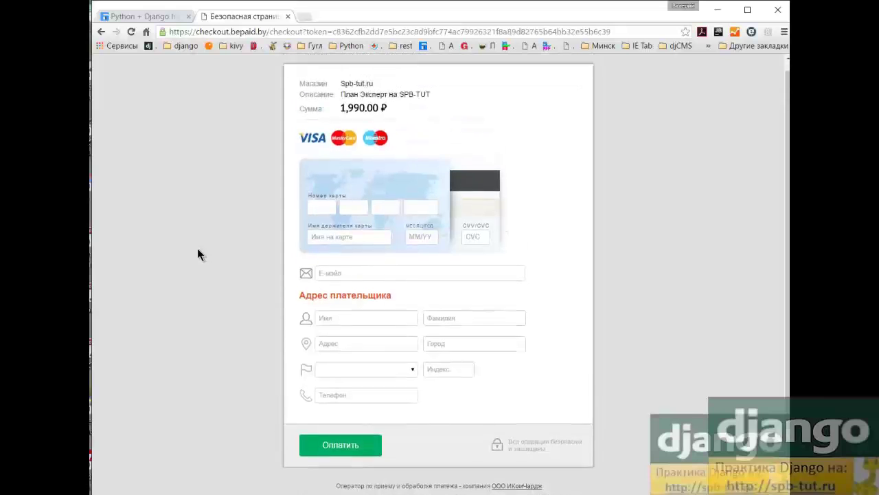
{"action": "scroll", "coordinate": [199, 250], "scroll_direction": "down", "scroll_amount": 2}
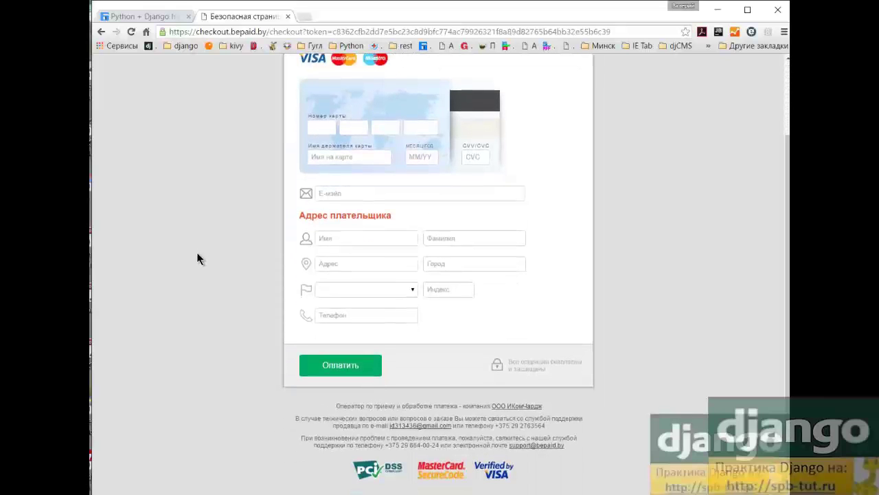
{"action": "scroll", "coordinate": [191, 259], "scroll_direction": "up", "scroll_amount": 2}
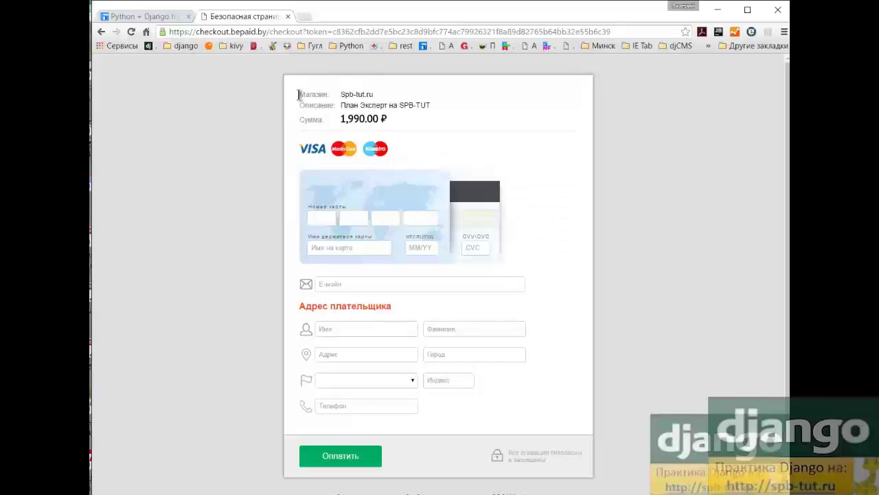
{"action": "left_click_drag", "start_coordinate": [299, 94], "coordinate": [399, 89]}
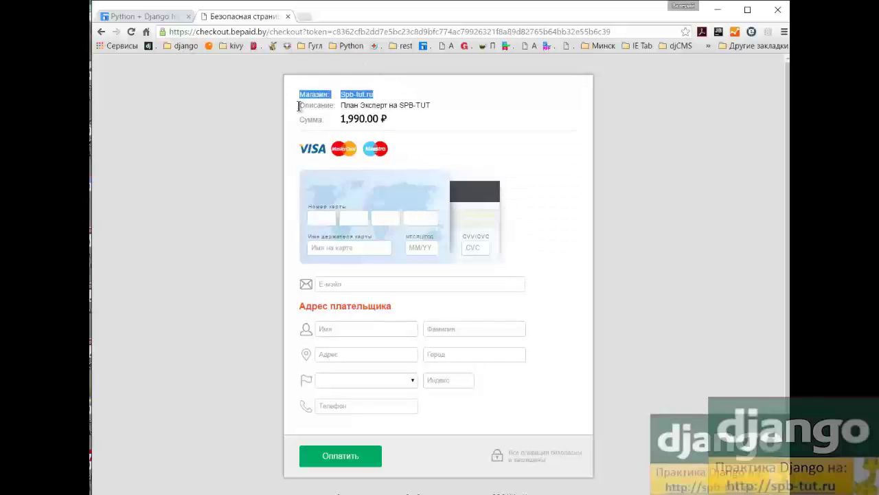
{"action": "left_click_drag", "start_coordinate": [298, 105], "coordinate": [428, 103]}
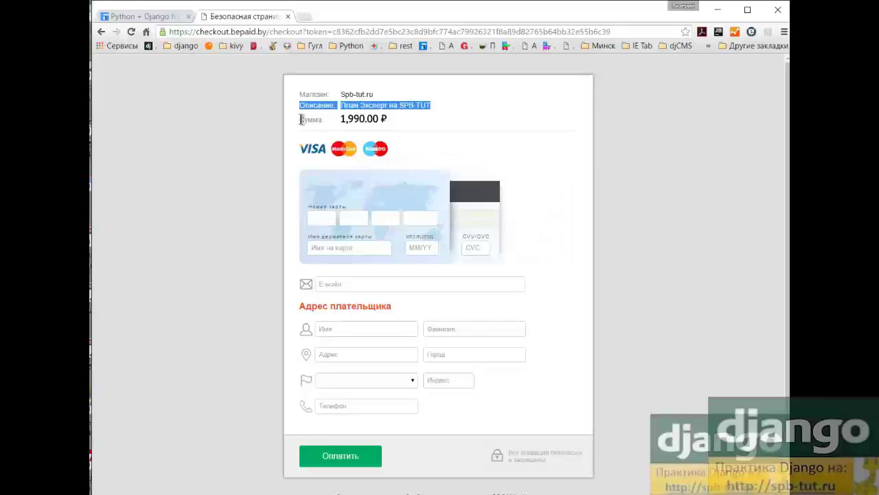
{"action": "left_click_drag", "start_coordinate": [298, 120], "coordinate": [401, 119]}
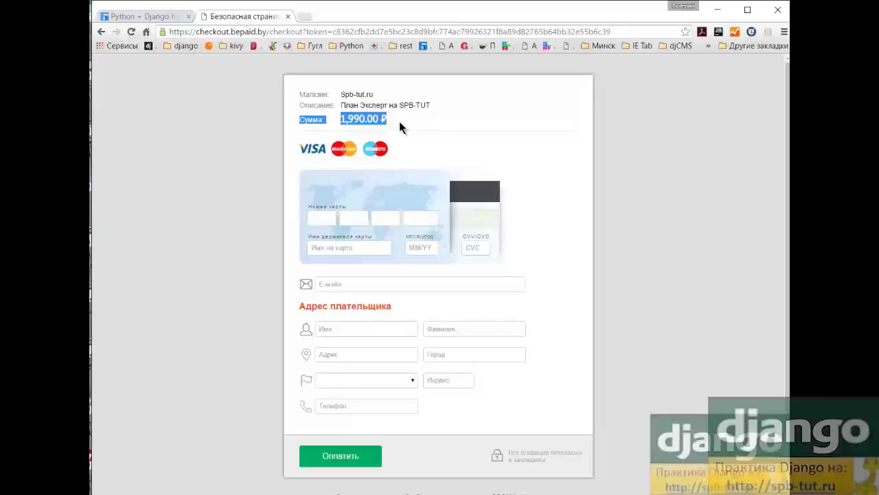
{"action": "left_click", "coordinate": [399, 121]}
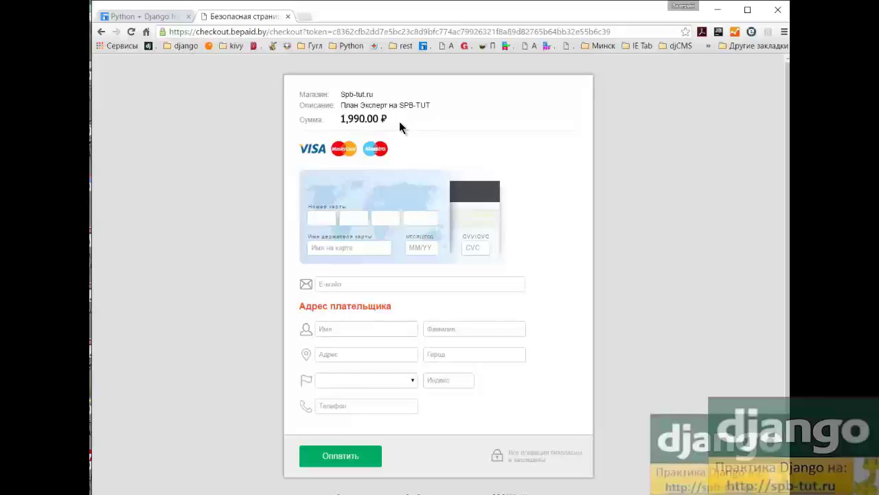
{"action": "left_click", "coordinate": [317, 217]}
Enter the test card number, cardholder name, expiry date 06/20 and the CVC code
{"action": "type", "text": "4200"}
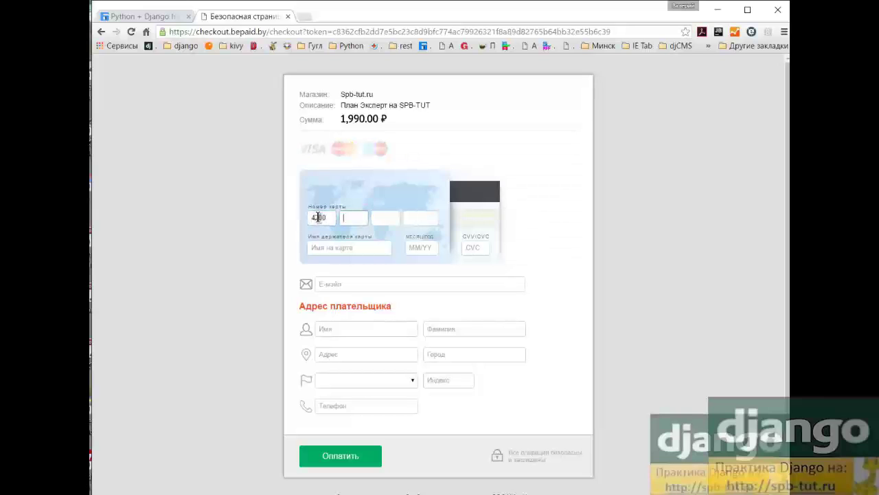
{"action": "type", "text": " 0000 0000 0000"}
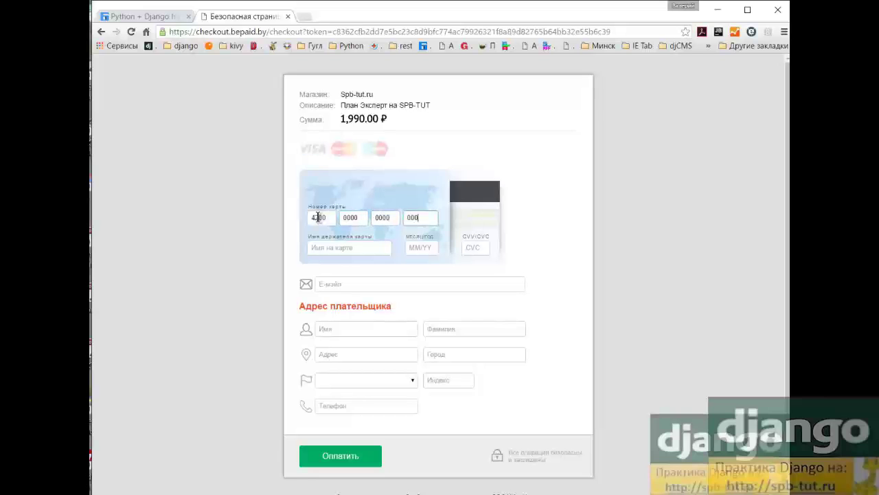
{"action": "left_click", "coordinate": [326, 251]}
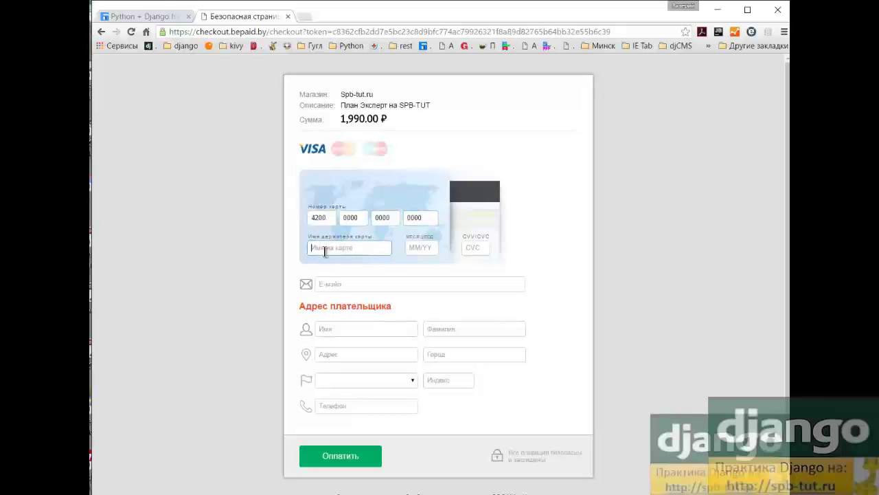
{"action": "type", "text": "Dani"}
{"action": "left_click", "coordinate": [415, 248]}
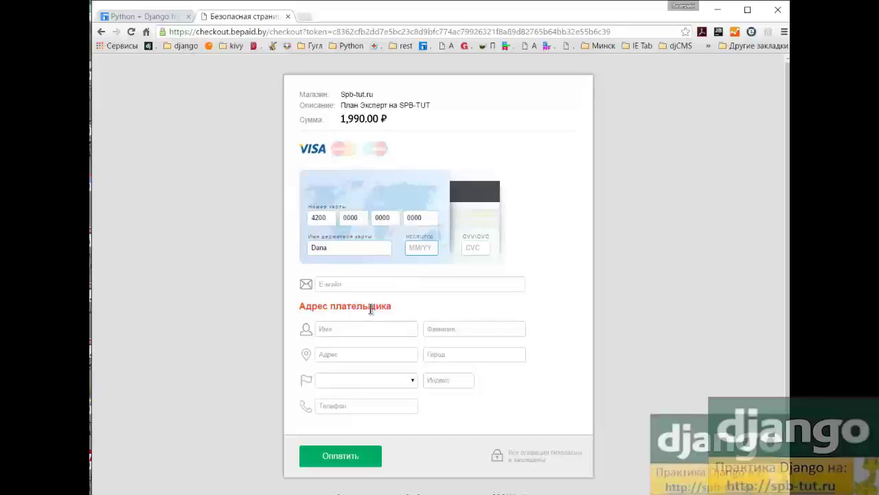
{"action": "type", "text": "06/20"}
{"action": "left_click", "coordinate": [469, 248]}
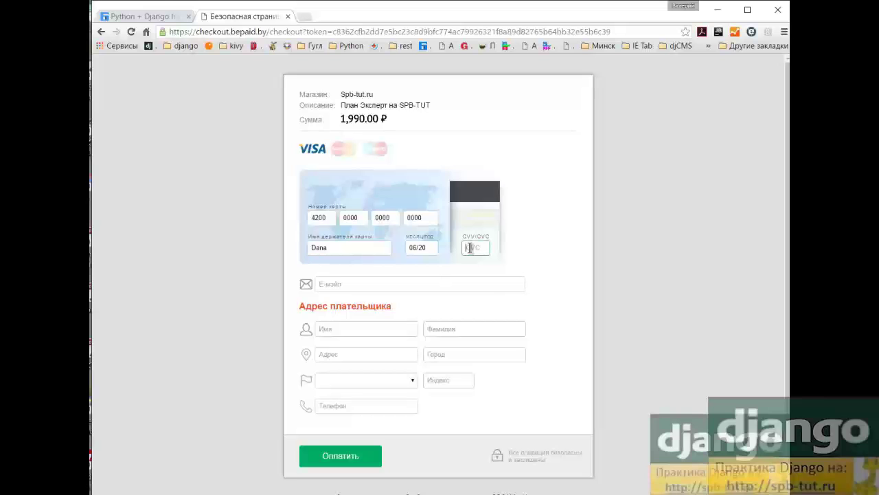
{"action": "type", "text": "123"}
{"action": "scroll", "coordinate": [467, 247], "scroll_direction": "down", "scroll_amount": 1}
Fill in the payer's e-mail from the suggestion, then the first name and surname
{"action": "left_click", "coordinate": [335, 234]}
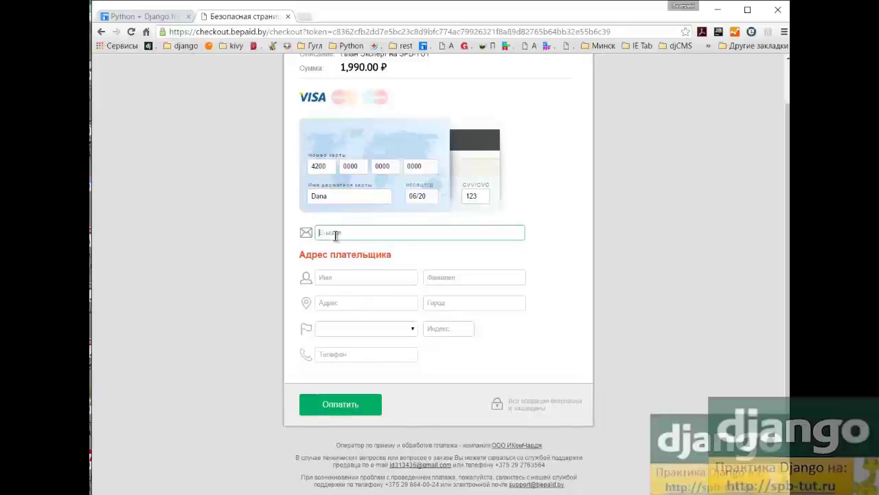
{"action": "type", "text": "ve"}
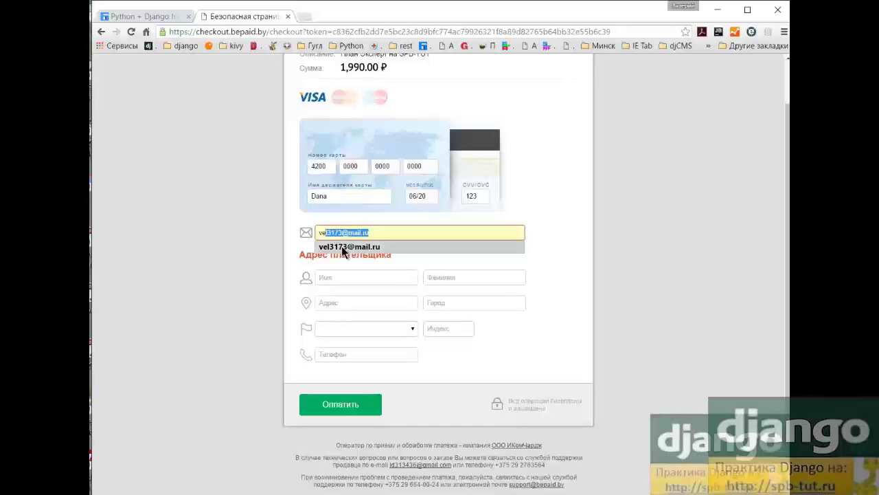
{"action": "left_click", "coordinate": [341, 246]}
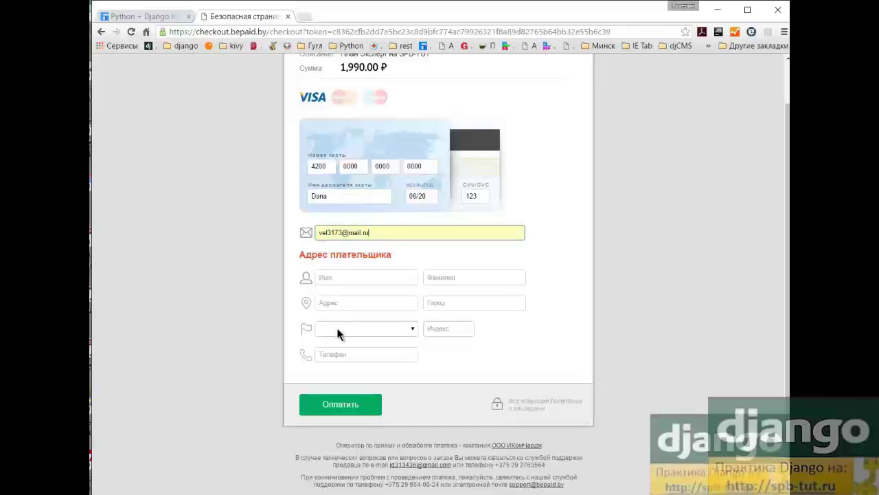
{"action": "left_click", "coordinate": [328, 277]}
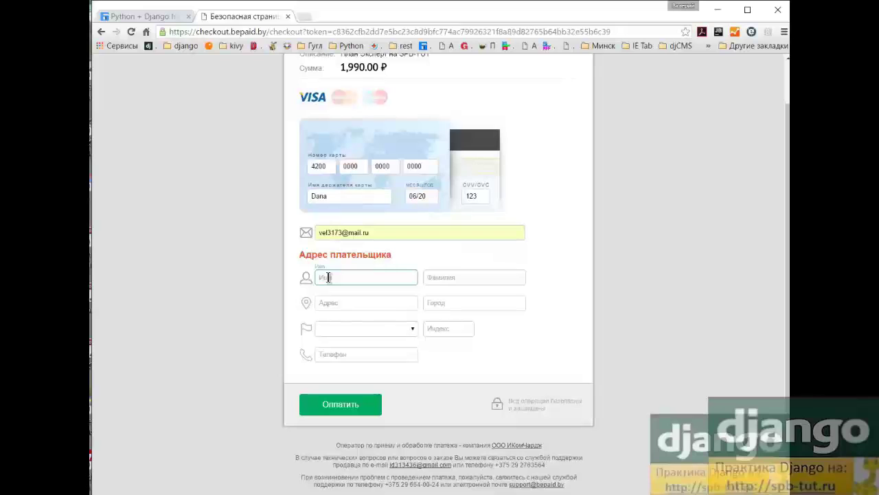
{"action": "type", "text": "Иван"}
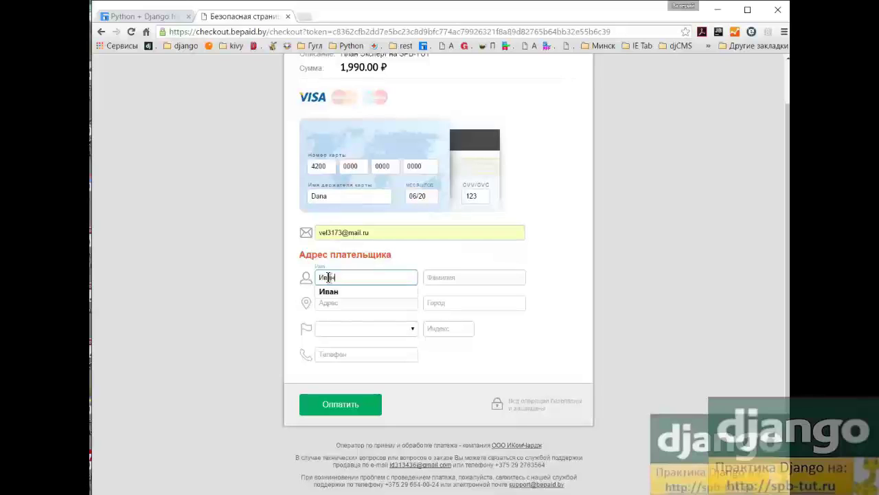
{"action": "left_click", "coordinate": [433, 277]}
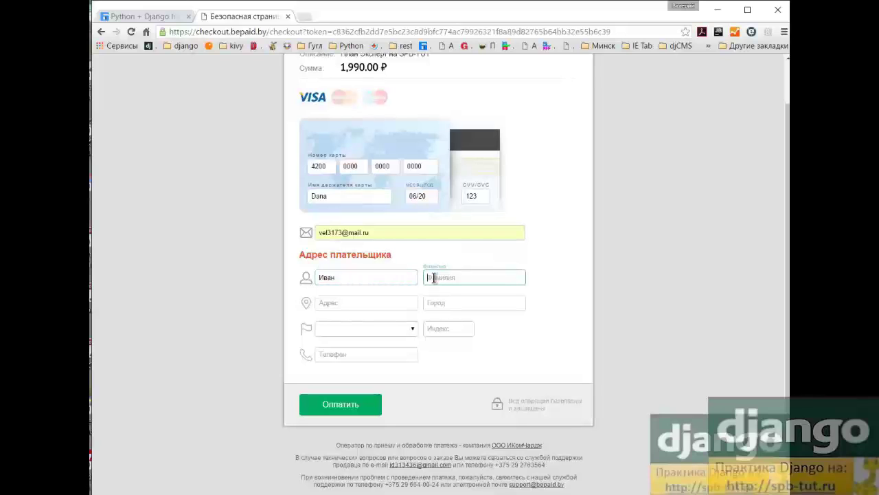
{"action": "type", "text": "Иванов"}
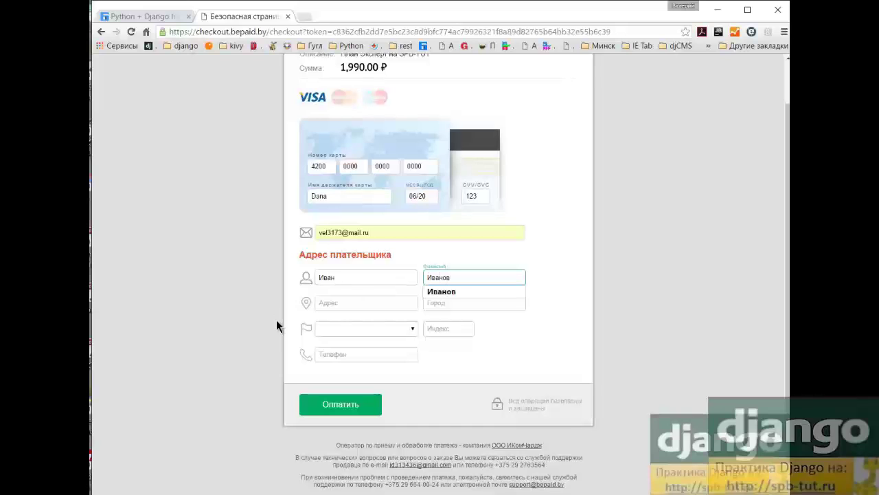
Enter the payer's street address and the city Москва
{"action": "left_click", "coordinate": [338, 304]}
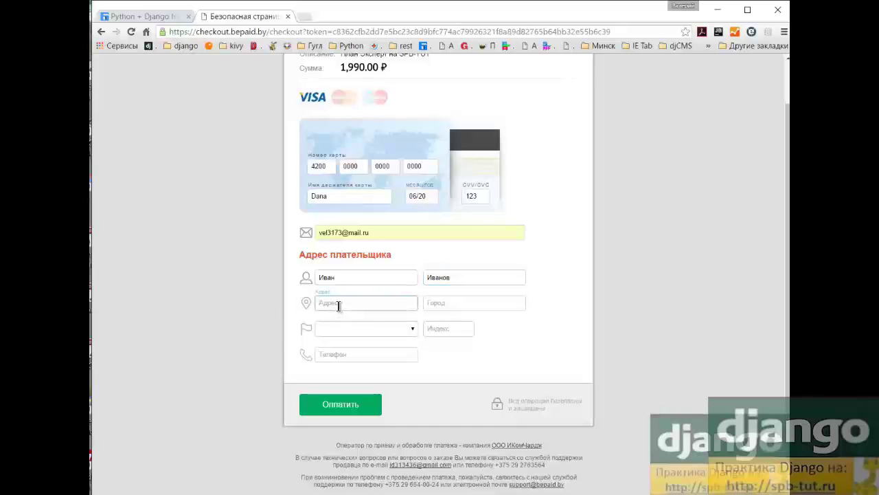
{"action": "type", "text": "М"}
{"action": "key", "text": "BackSpace"}
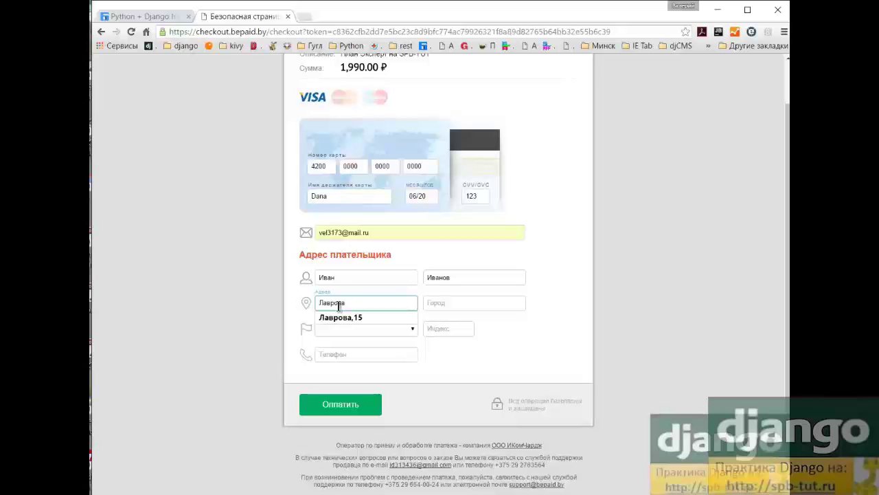
{"action": "left_click", "coordinate": [437, 303]}
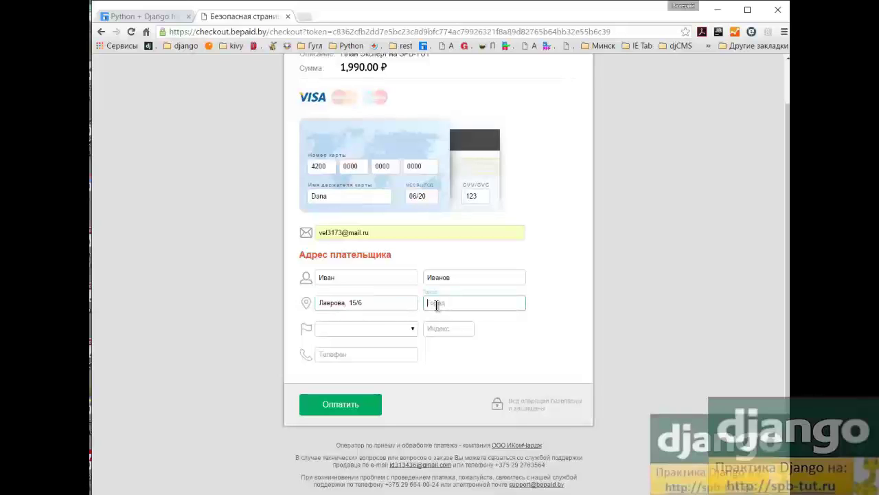
{"action": "type", "text": "Москва"}
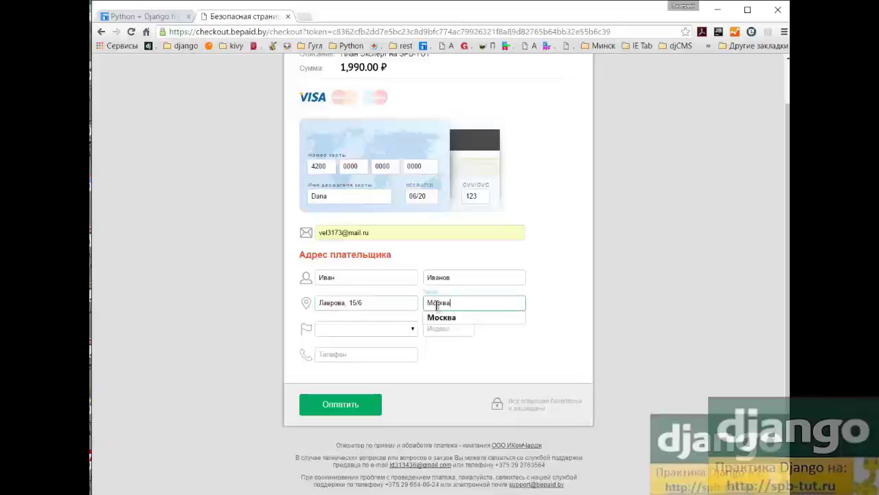
Choose Российская Федерация as the payer's country
{"action": "left_click", "coordinate": [352, 330]}
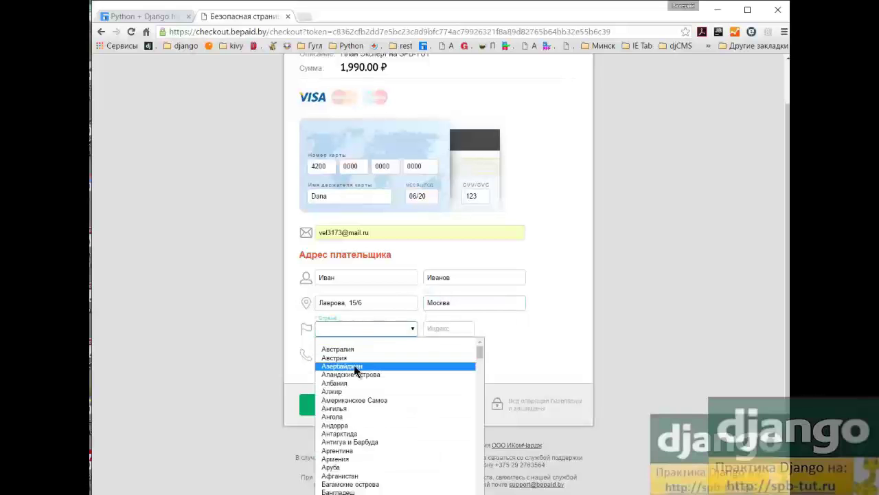
{"action": "scroll", "coordinate": [354, 368], "scroll_direction": "down", "scroll_amount": 5}
{"action": "scroll", "coordinate": [353, 371], "scroll_direction": "down", "scroll_amount": 15}
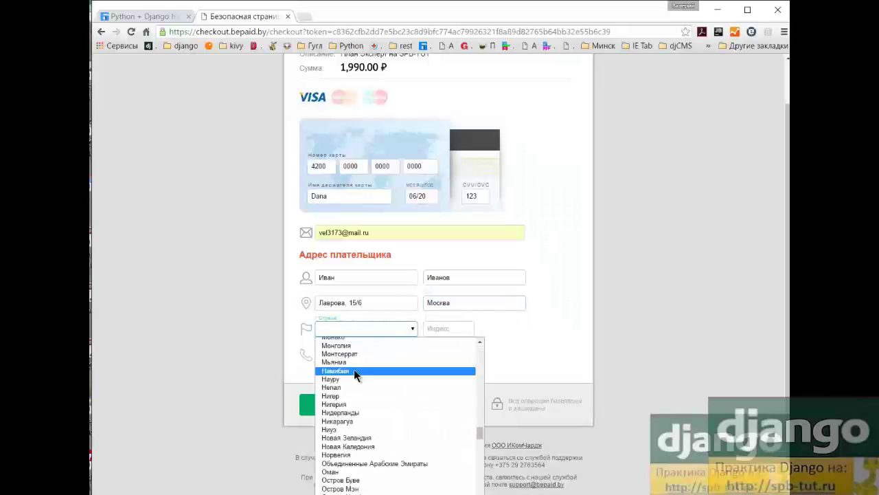
{"action": "scroll", "coordinate": [353, 369], "scroll_direction": "down", "scroll_amount": 1}
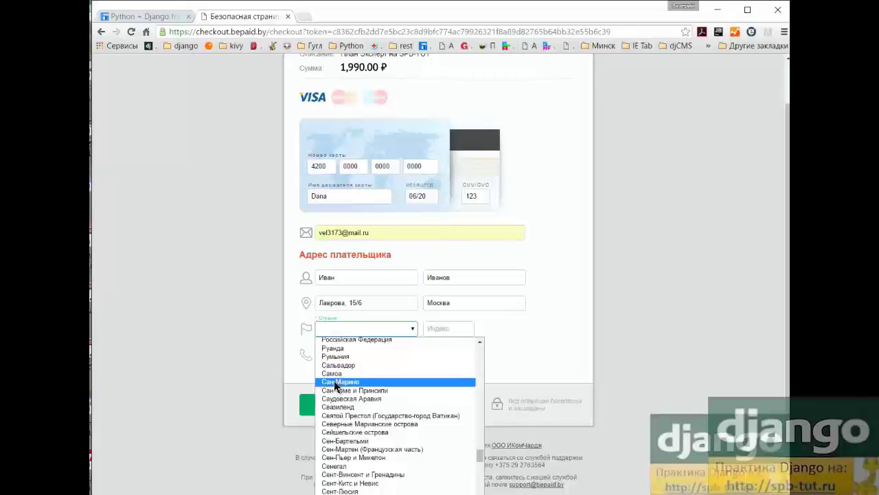
{"action": "scroll", "coordinate": [337, 384], "scroll_direction": "up", "scroll_amount": 3}
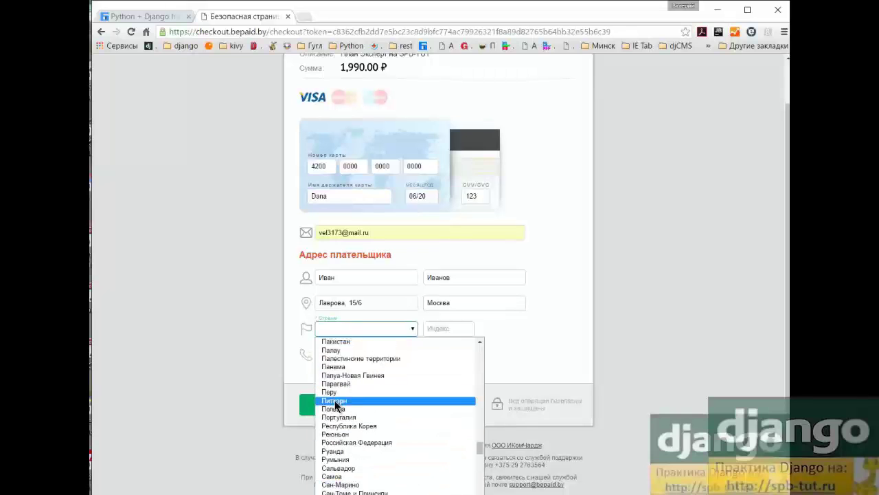
{"action": "left_click", "coordinate": [346, 444]}
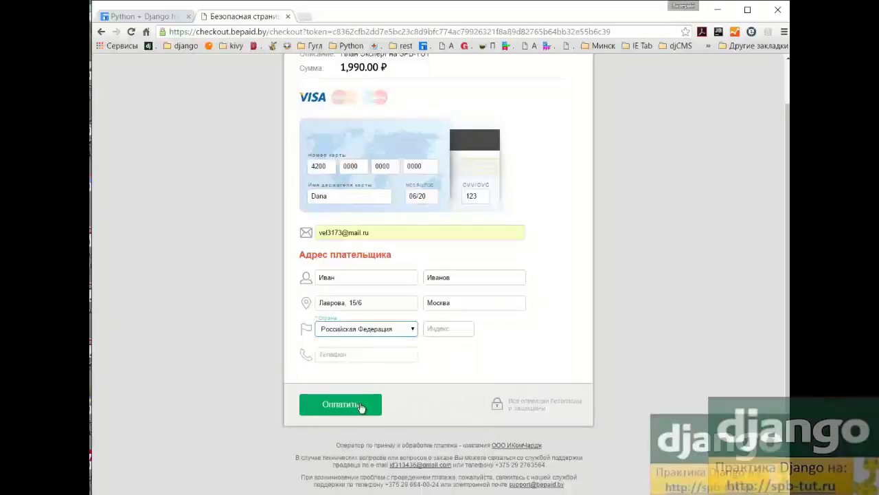
Fill the postcode and phone number from the autofill suggestions
{"action": "left_click", "coordinate": [441, 327]}
{"action": "type", "text": "2"}
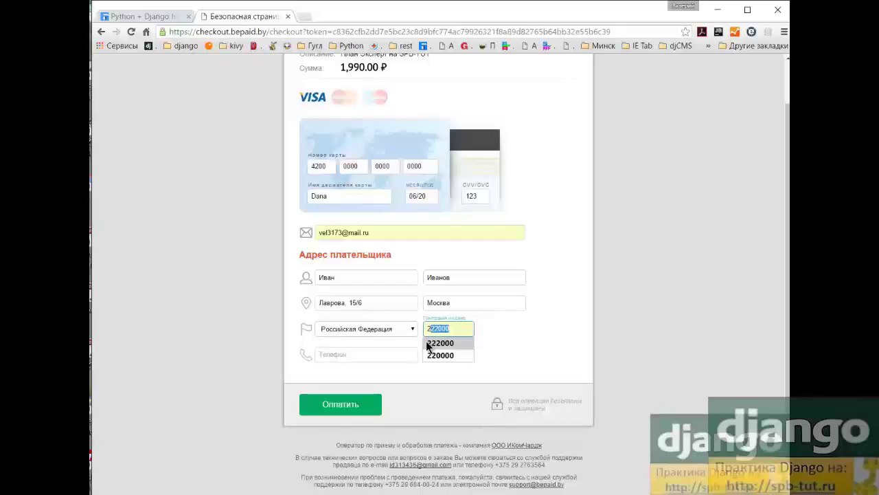
{"action": "left_click", "coordinate": [434, 343]}
{"action": "left_click", "coordinate": [332, 355]}
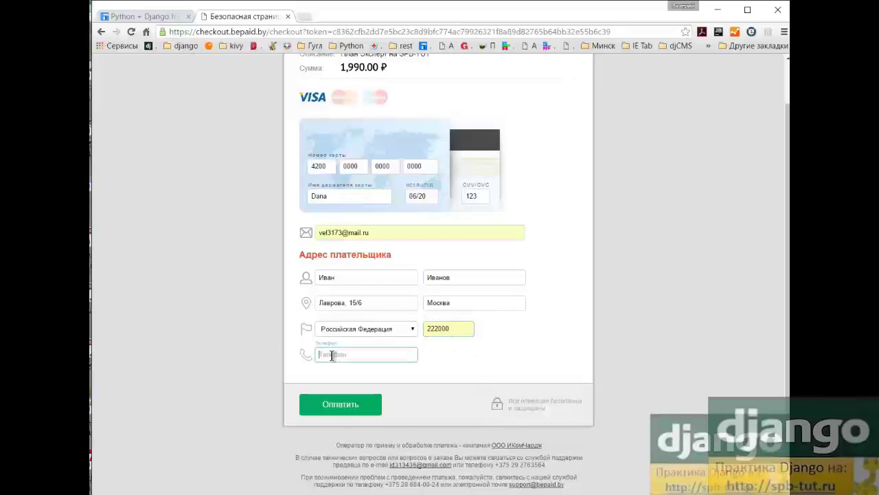
{"action": "type", "text": "+"}
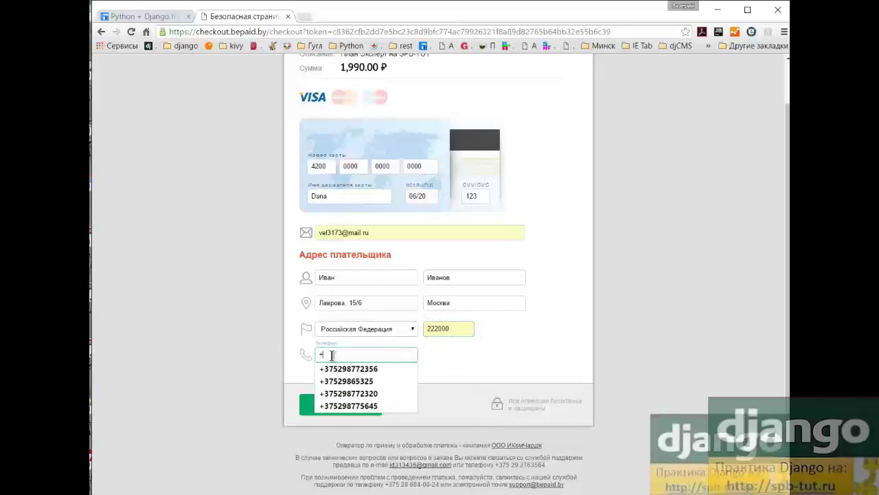
{"action": "left_click", "coordinate": [339, 372]}
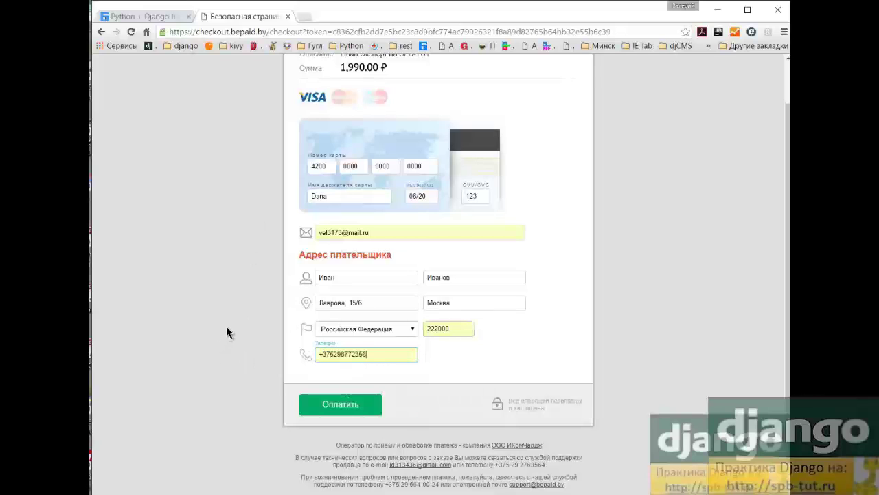
{"action": "scroll", "coordinate": [187, 355], "scroll_direction": "up", "scroll_amount": 1}
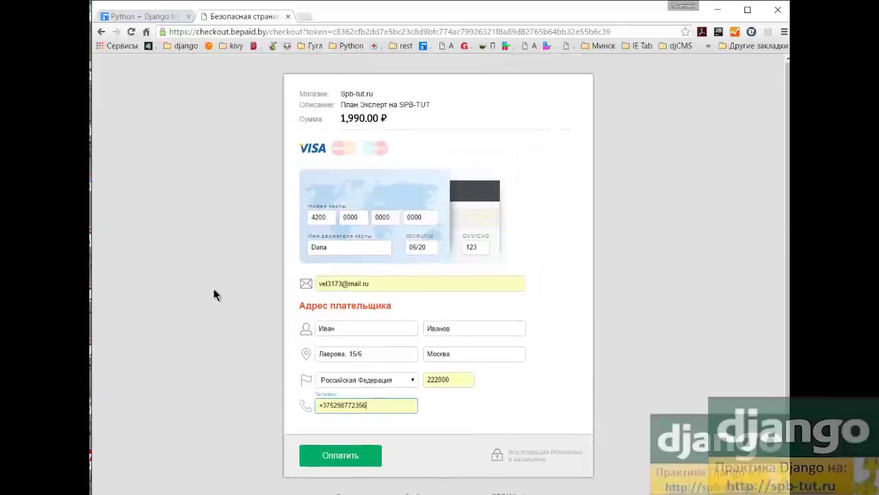
Check the entered e-mail and cardholder name, then pay with Оплатить
{"action": "scroll", "coordinate": [217, 282], "scroll_direction": "down", "scroll_amount": 2}
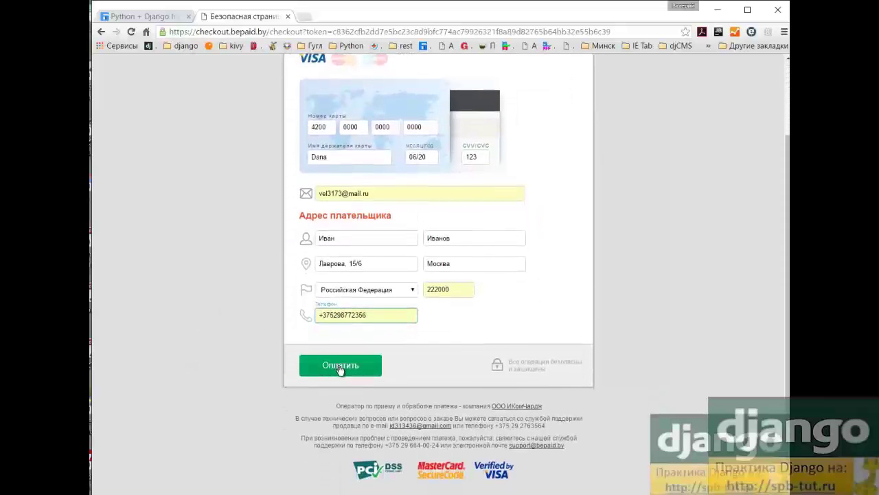
{"action": "left_click_drag", "start_coordinate": [378, 193], "coordinate": [306, 193]}
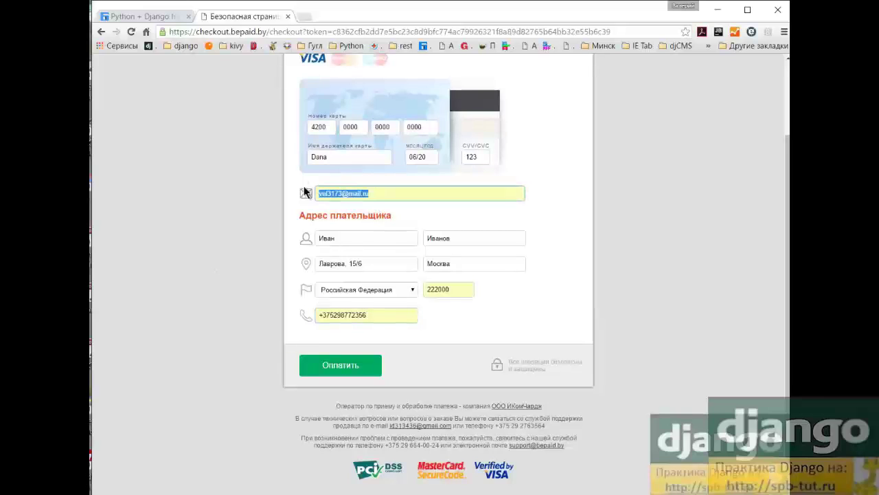
{"action": "left_click_drag", "start_coordinate": [335, 153], "coordinate": [297, 154]}
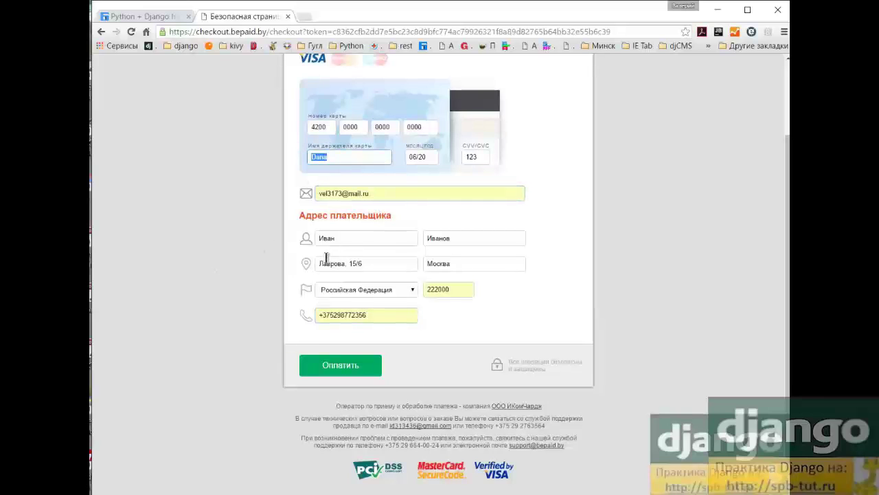
{"action": "left_click_drag", "start_coordinate": [379, 195], "coordinate": [302, 193]}
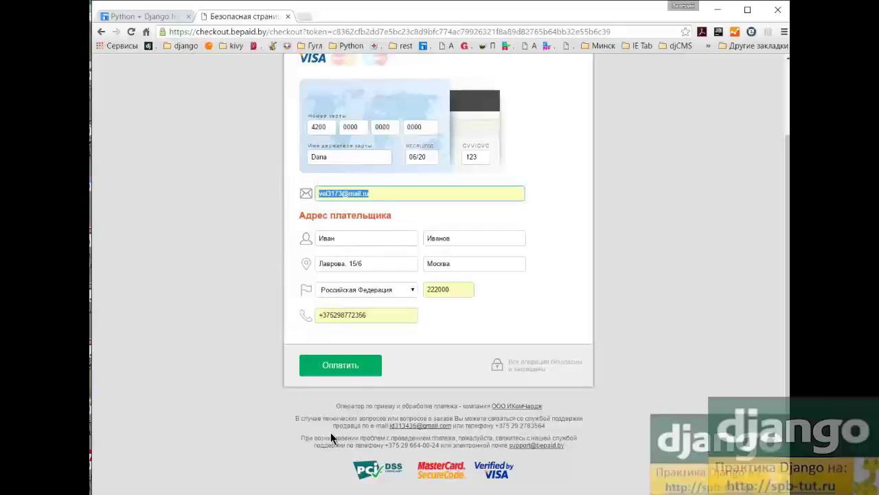
{"action": "left_click", "coordinate": [342, 366]}
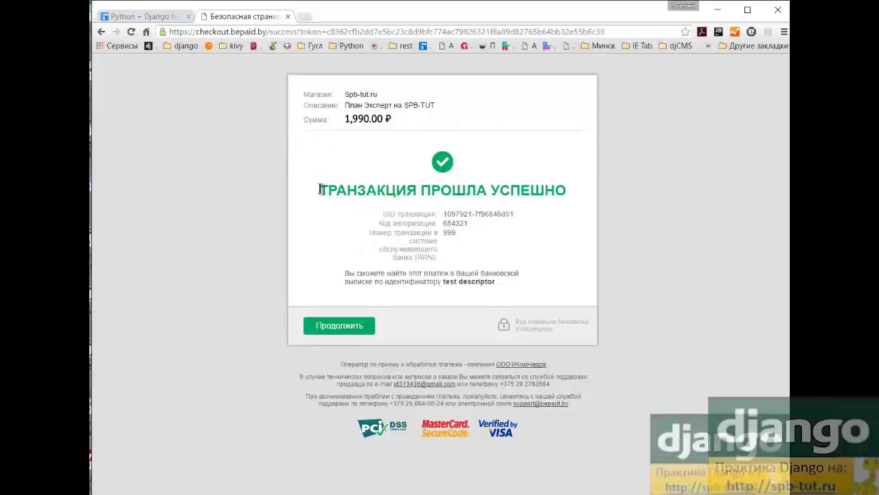
Select the success message and transaction details, then continue back to spb-tut.ru
{"action": "left_click_drag", "start_coordinate": [320, 186], "coordinate": [376, 317]}
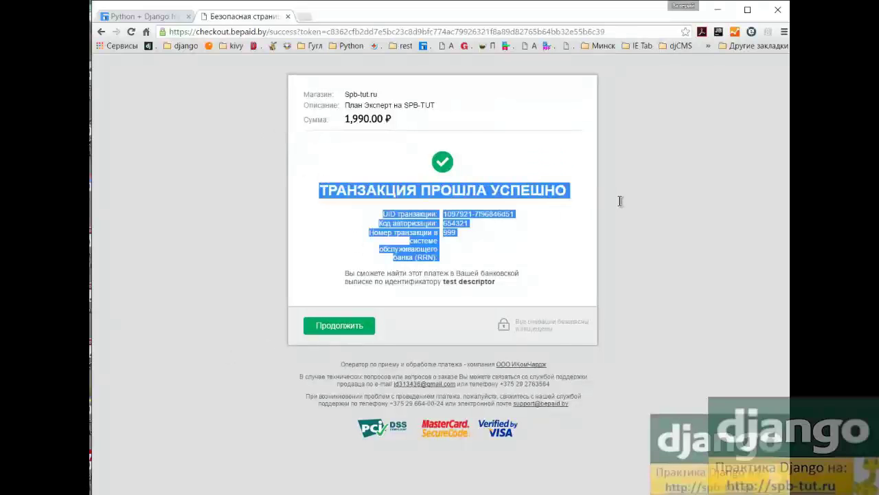
{"action": "left_click", "coordinate": [341, 326]}
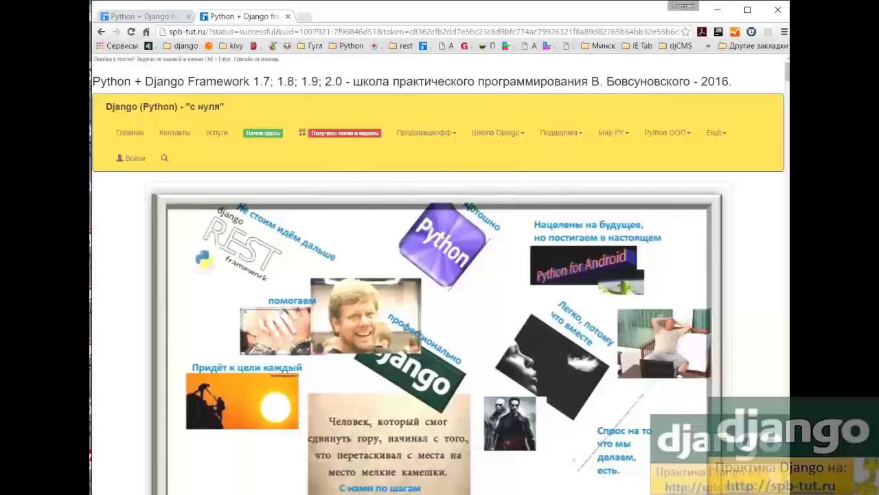
{"action": "key", "text": "alt+Tab"}
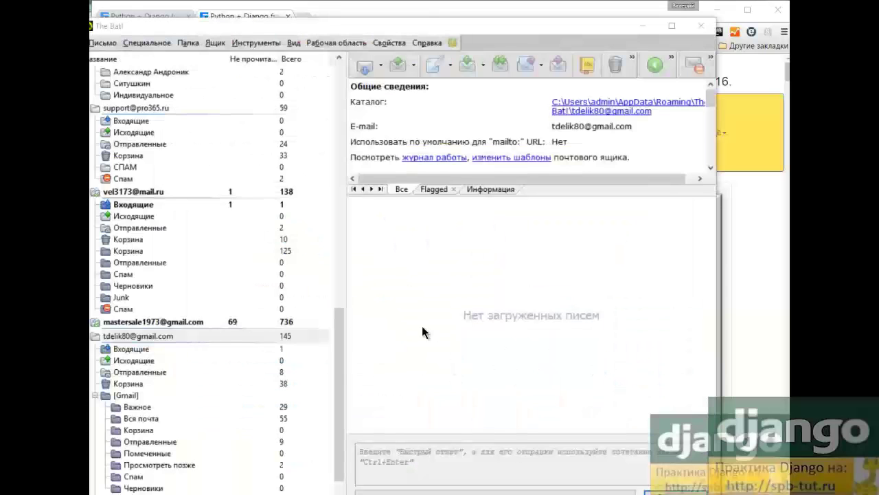
{"action": "left_click", "coordinate": [144, 204]}
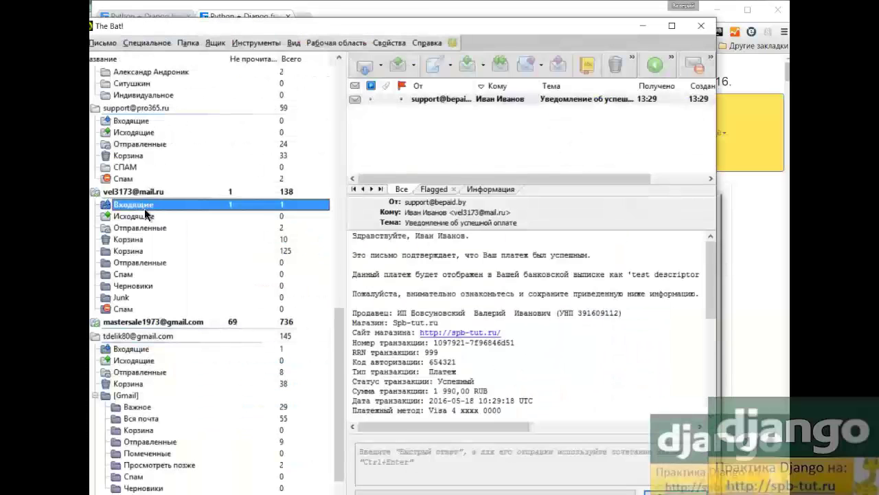
{"action": "left_click", "coordinate": [439, 99]}
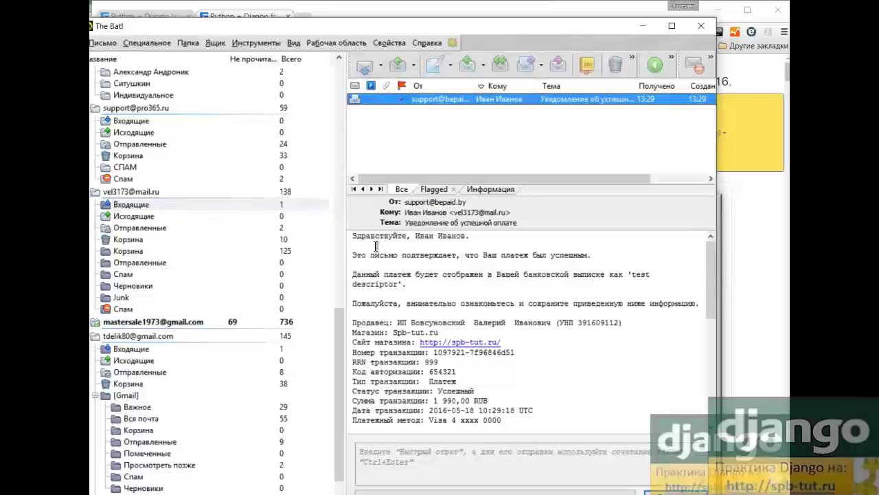
{"action": "left_click", "coordinate": [134, 277]}
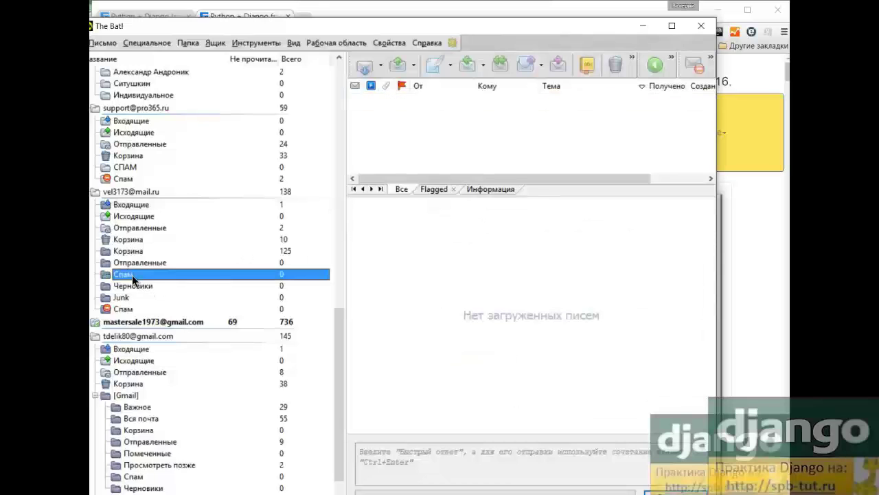
{"action": "left_click", "coordinate": [149, 206]}
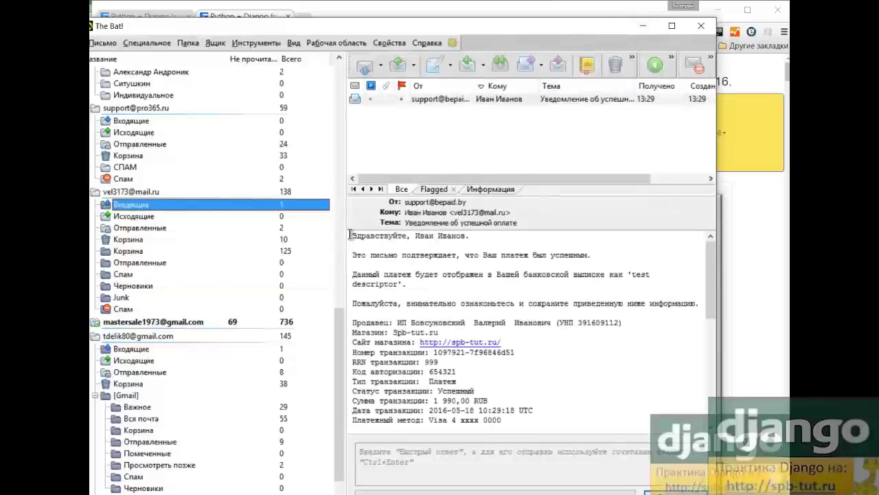
Select the transaction, order and payer details in the e-mail and copy them with Копировать
{"action": "left_click_drag", "start_coordinate": [352, 235], "coordinate": [448, 294]}
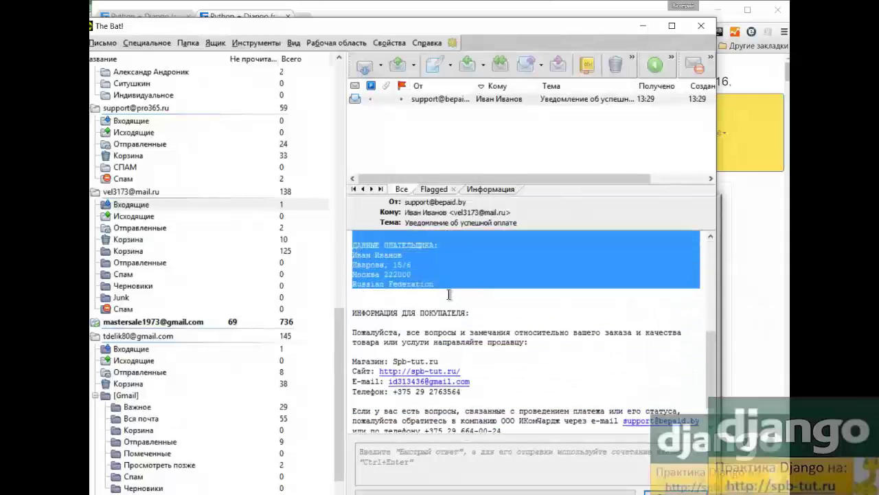
{"action": "scroll", "coordinate": [420, 317], "scroll_direction": "up", "scroll_amount": 3}
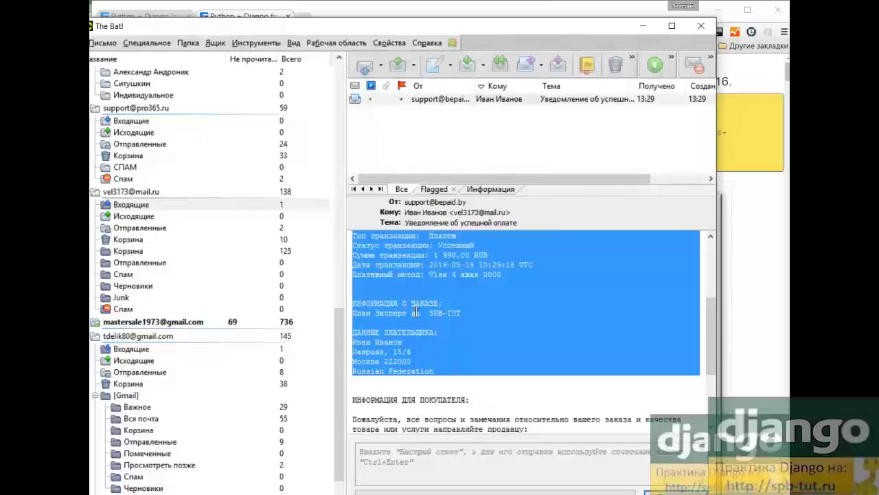
{"action": "scroll", "coordinate": [434, 306], "scroll_direction": "down", "scroll_amount": 2}
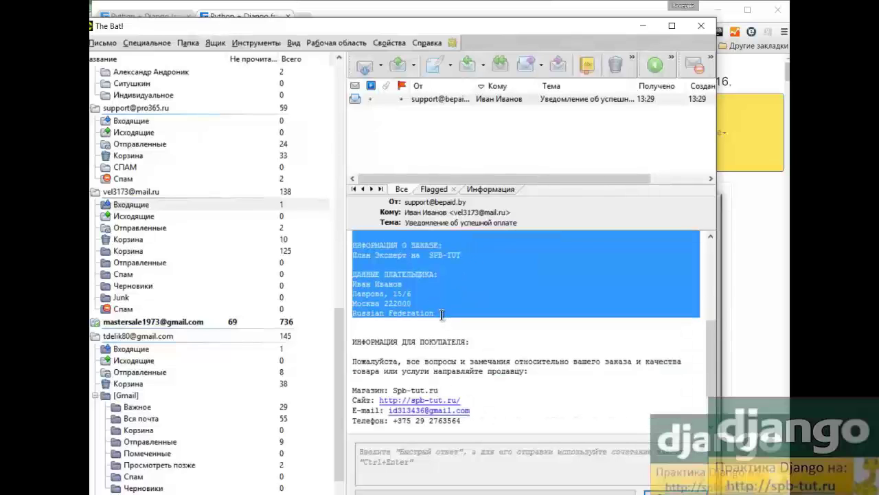
{"action": "right_click", "coordinate": [402, 267]}
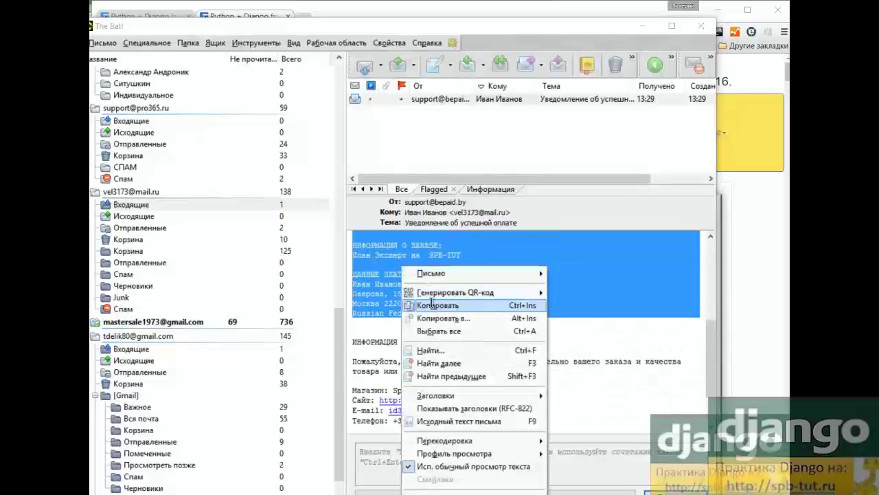
{"action": "left_click", "coordinate": [431, 305]}
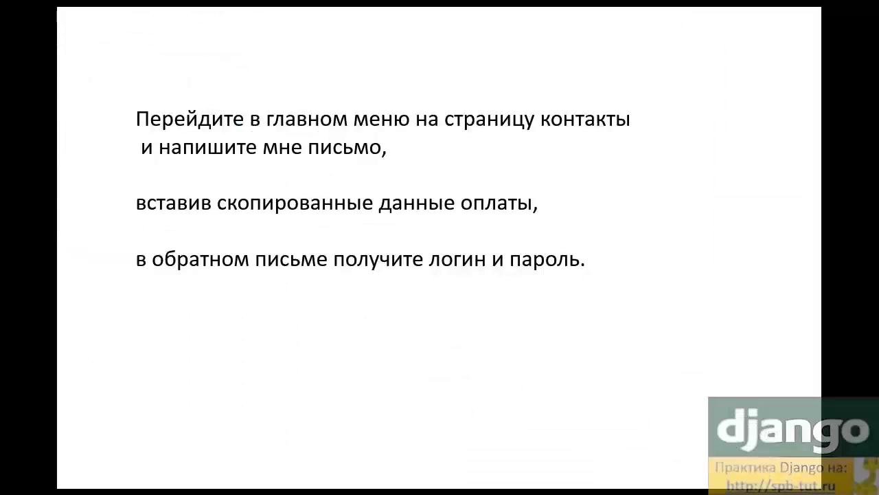